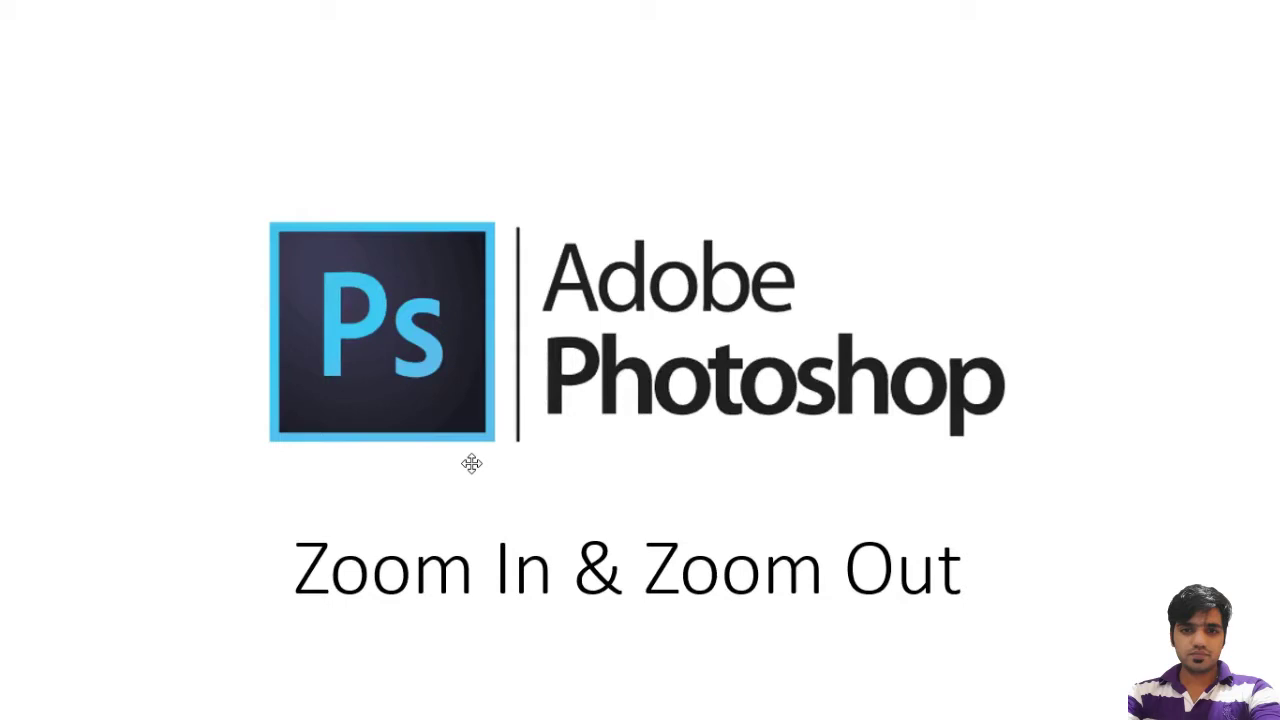
# Switch from the screen recorder to the empty Photoshop workspace with Alt+Tab
pyautogui.hotkey('alt', 'Tab')
pyautogui.hotkey('alt', 'Tab')
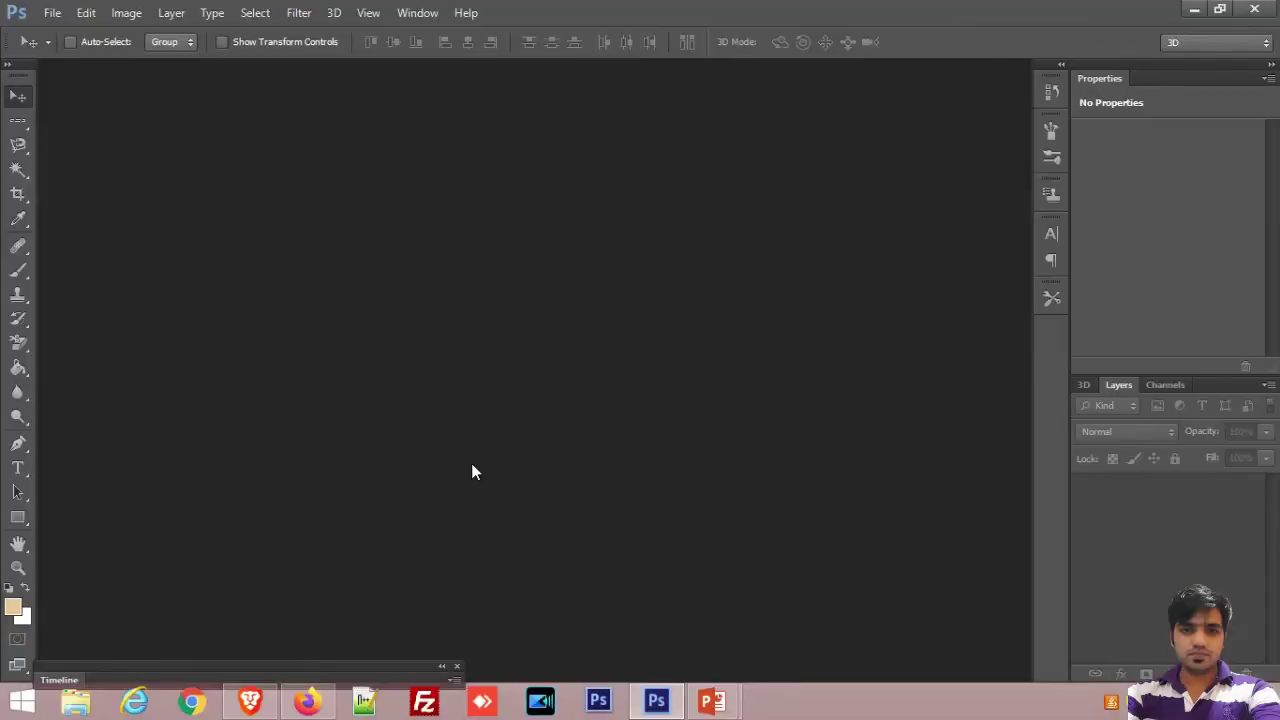
# Open mountain-landscape-deer-forest-lake-260nw-1247491147.jpg from File > Open at 100%
pyautogui.click(52, 12)
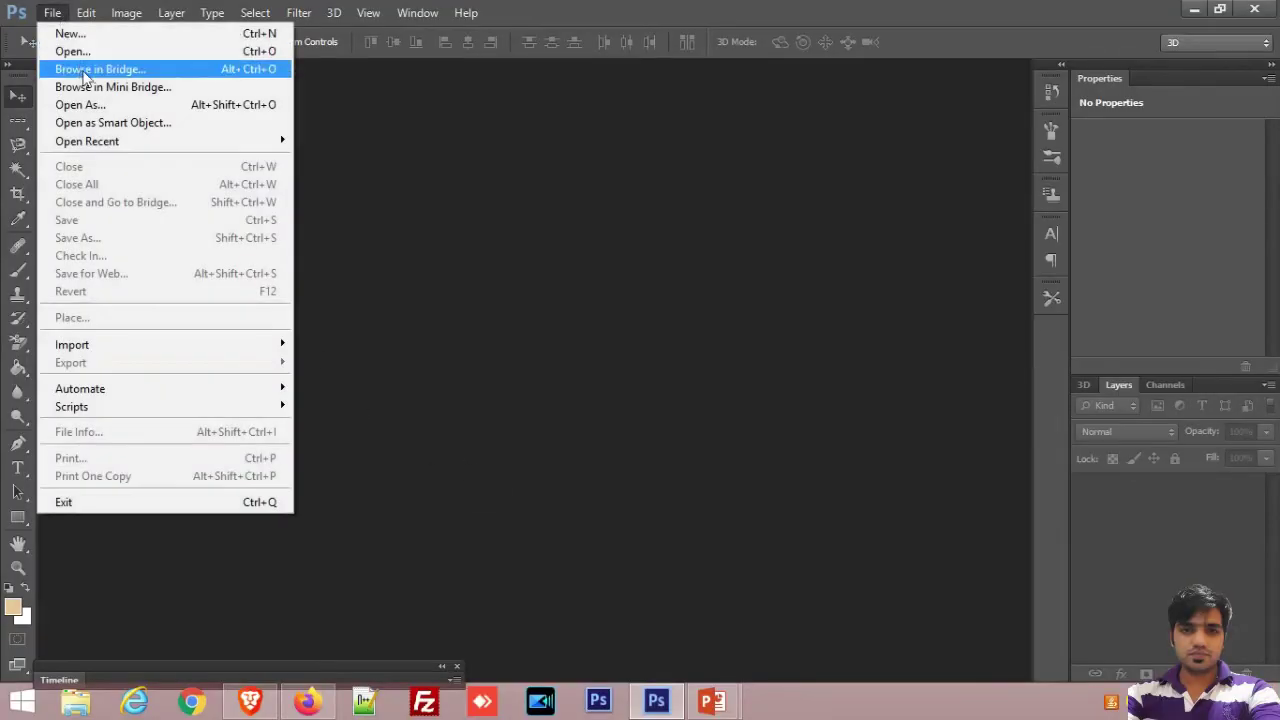
pyautogui.click(60, 48)
pyautogui.click(392, 370)
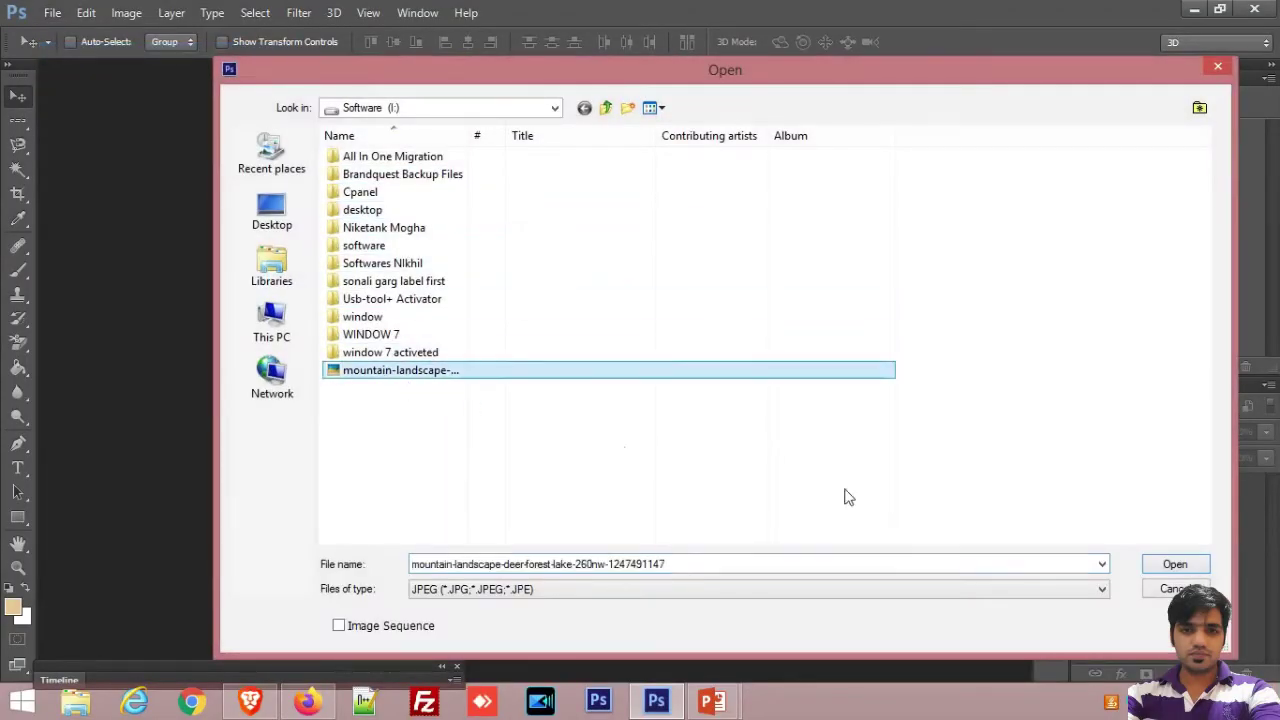
pyautogui.click(1175, 564)
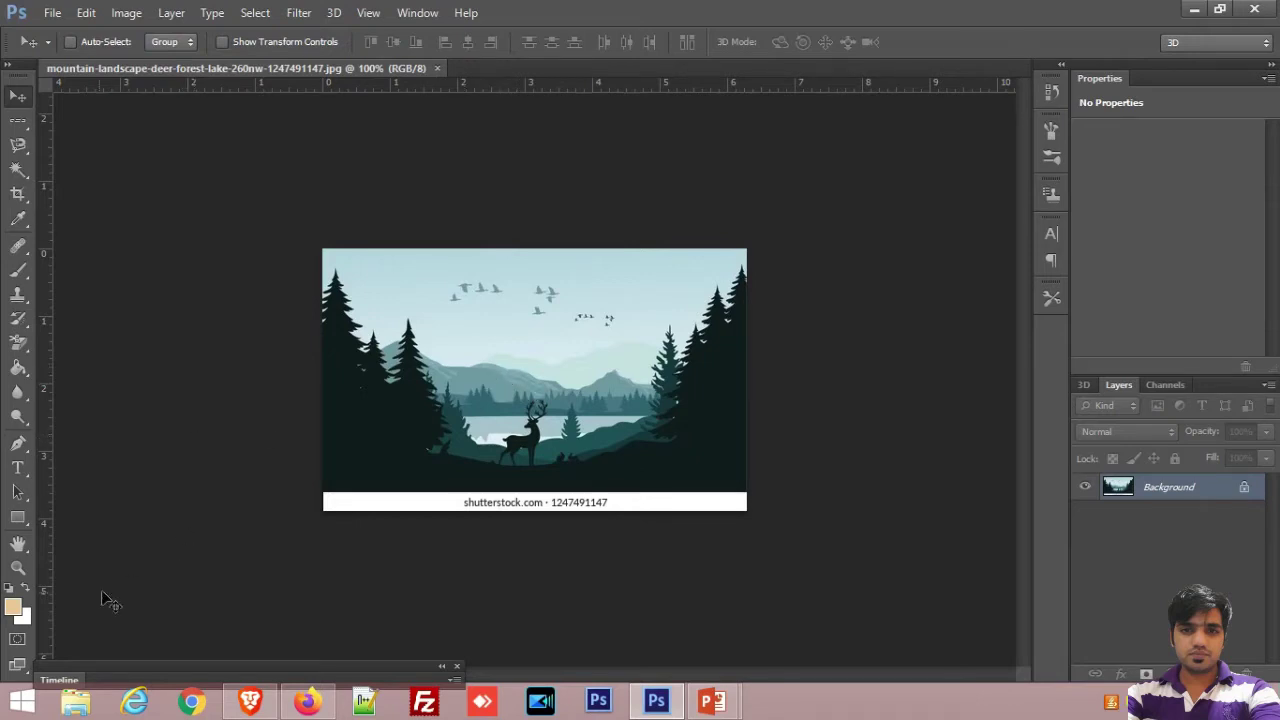
pyautogui.click(18, 568)
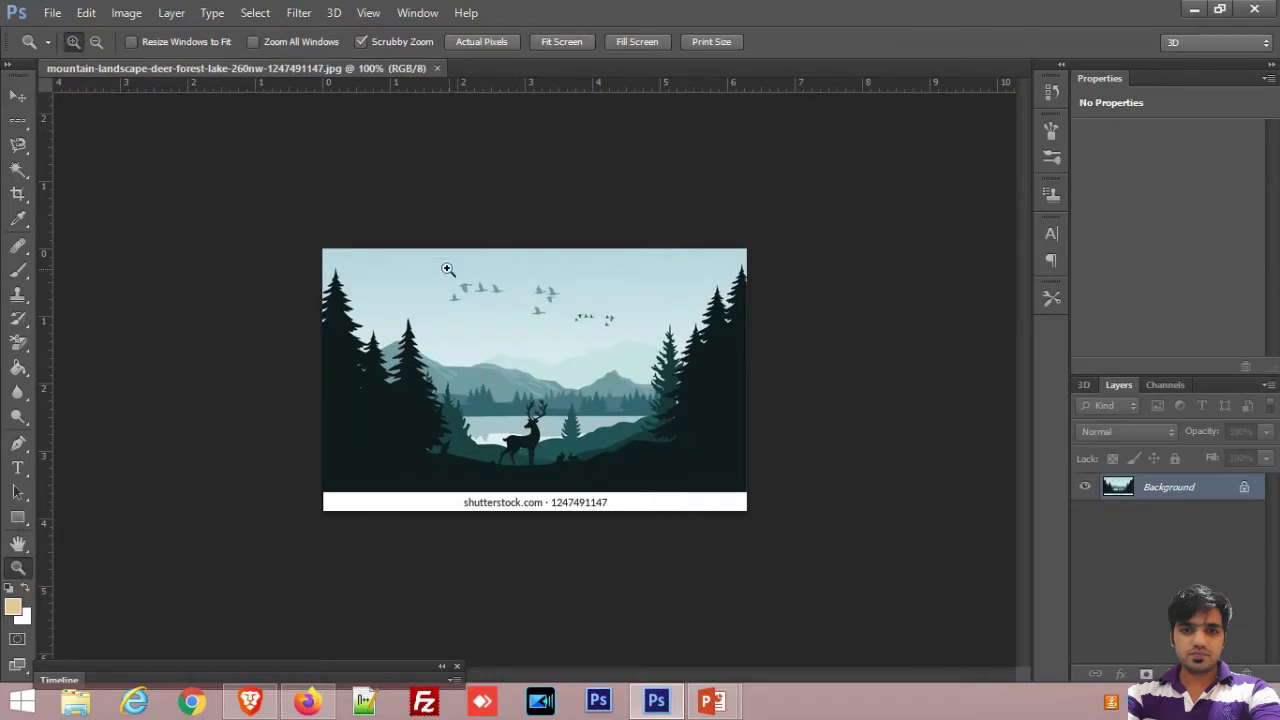
# Zoom in on the birds in stages up to 3200%, then scroll across the pixel grid
pyautogui.click(547, 293)
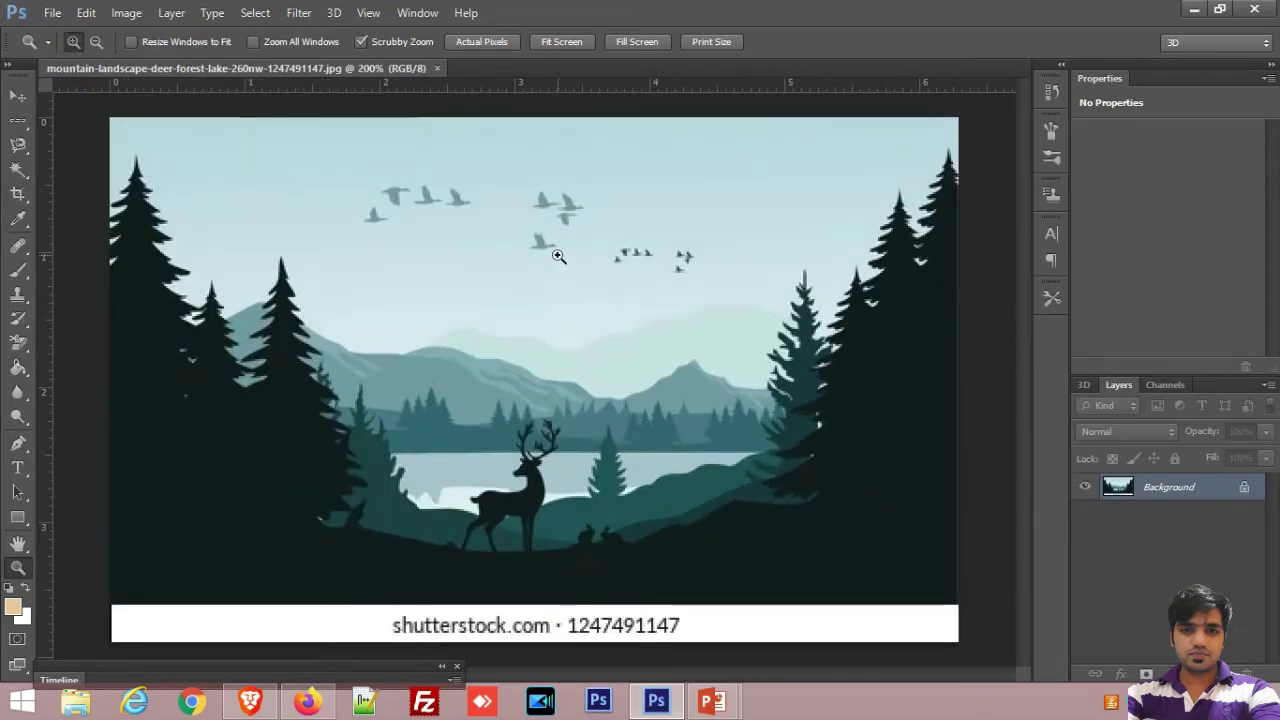
pyautogui.click(556, 254)
pyautogui.click(562, 230)
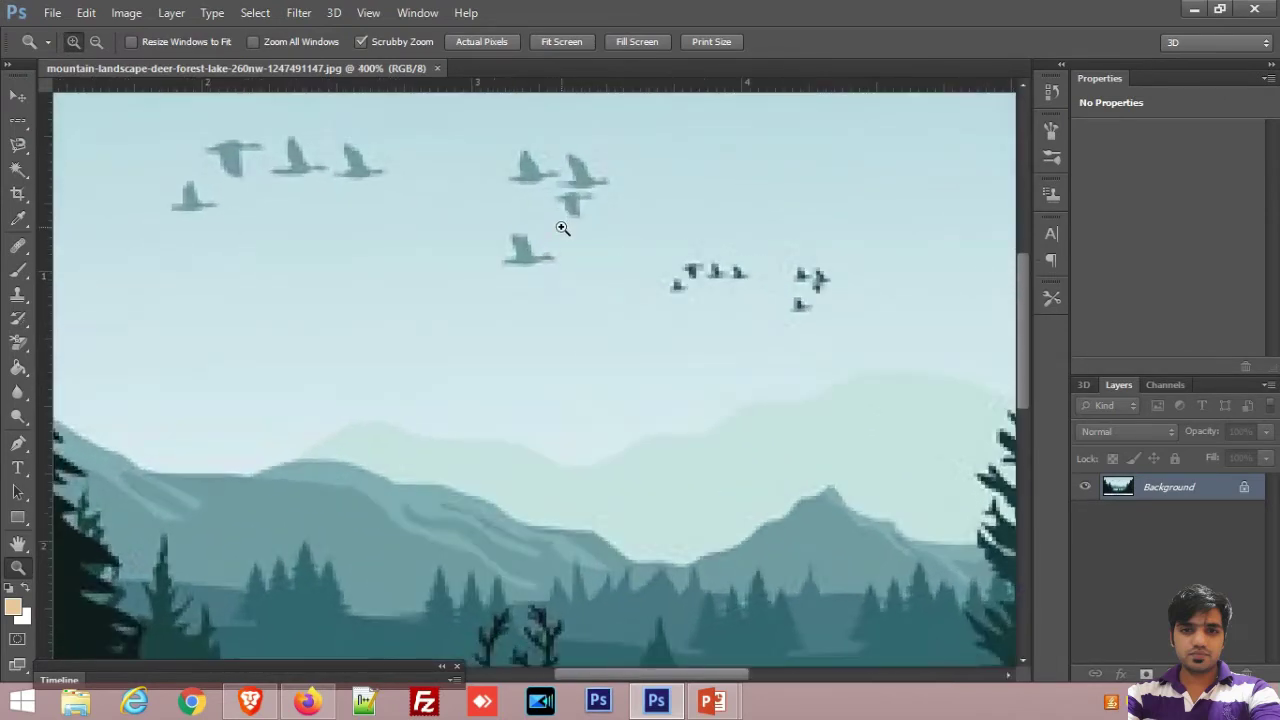
pyautogui.click(562, 228)
pyautogui.moveTo(562, 228); pyautogui.dragTo(613, 303)
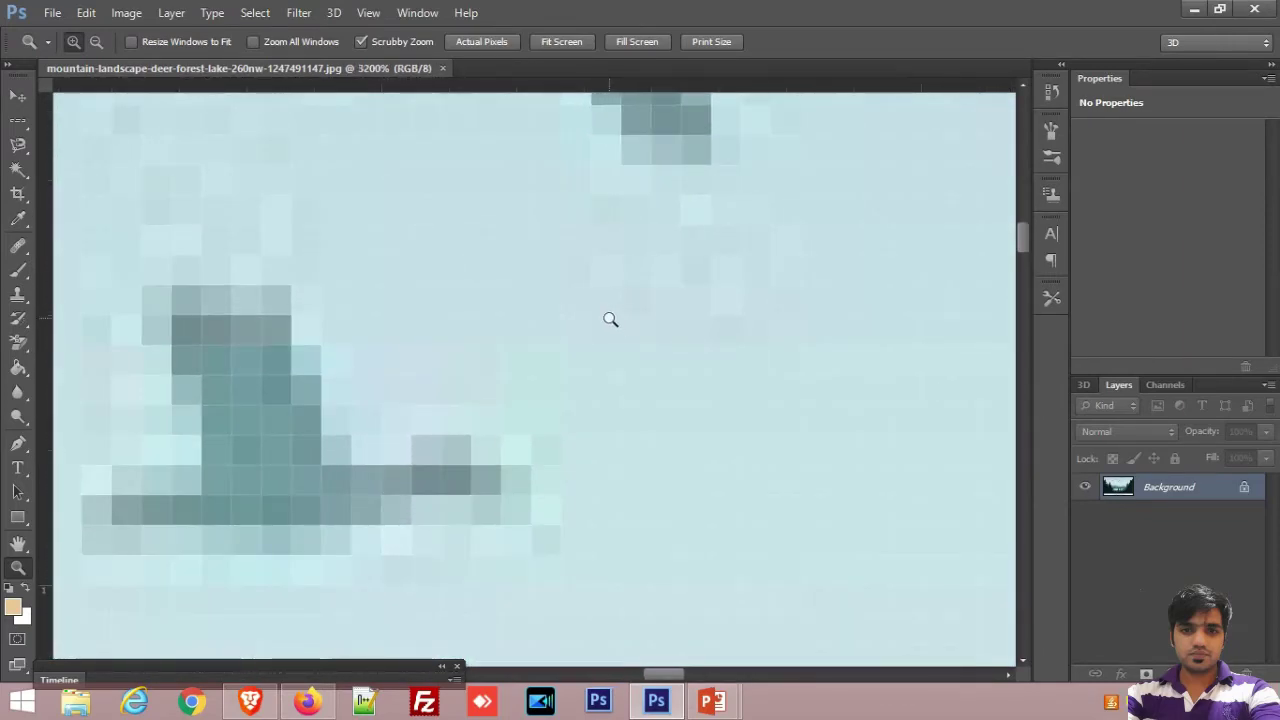
pyautogui.moveTo(1026, 237); pyautogui.dragTo(1024, 416)
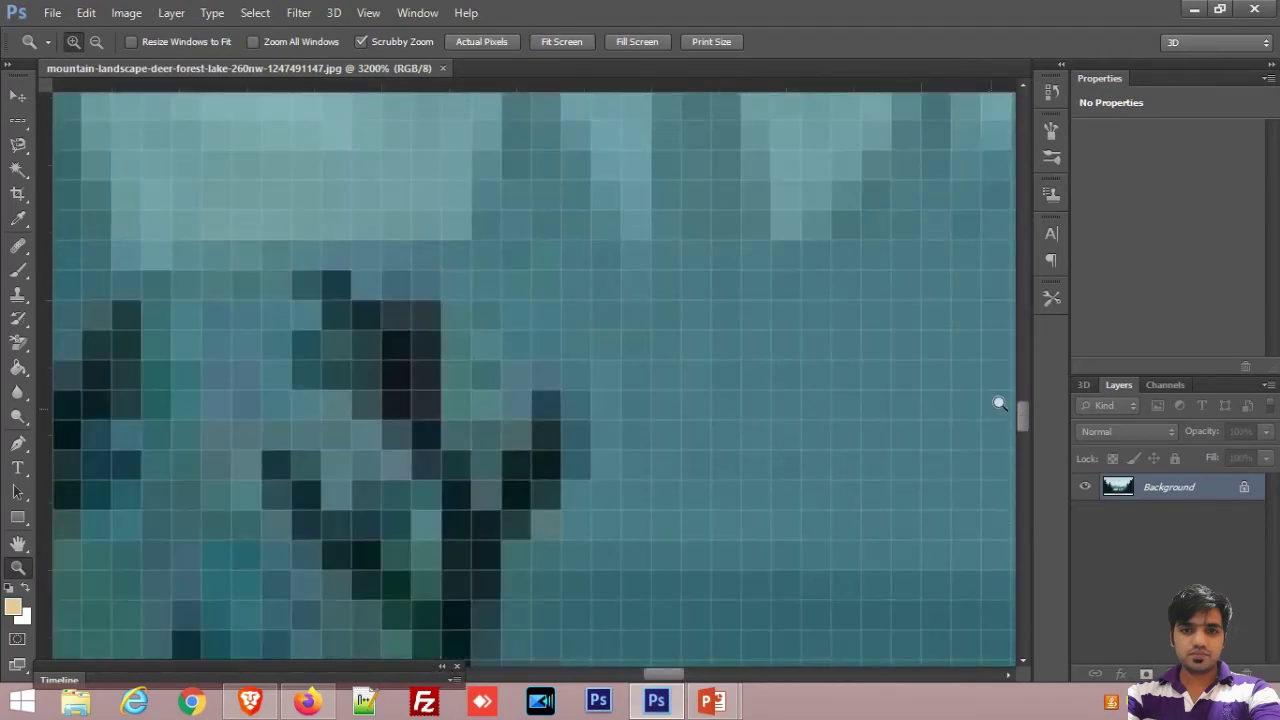
pyautogui.moveTo(670, 671); pyautogui.dragTo(527, 679)
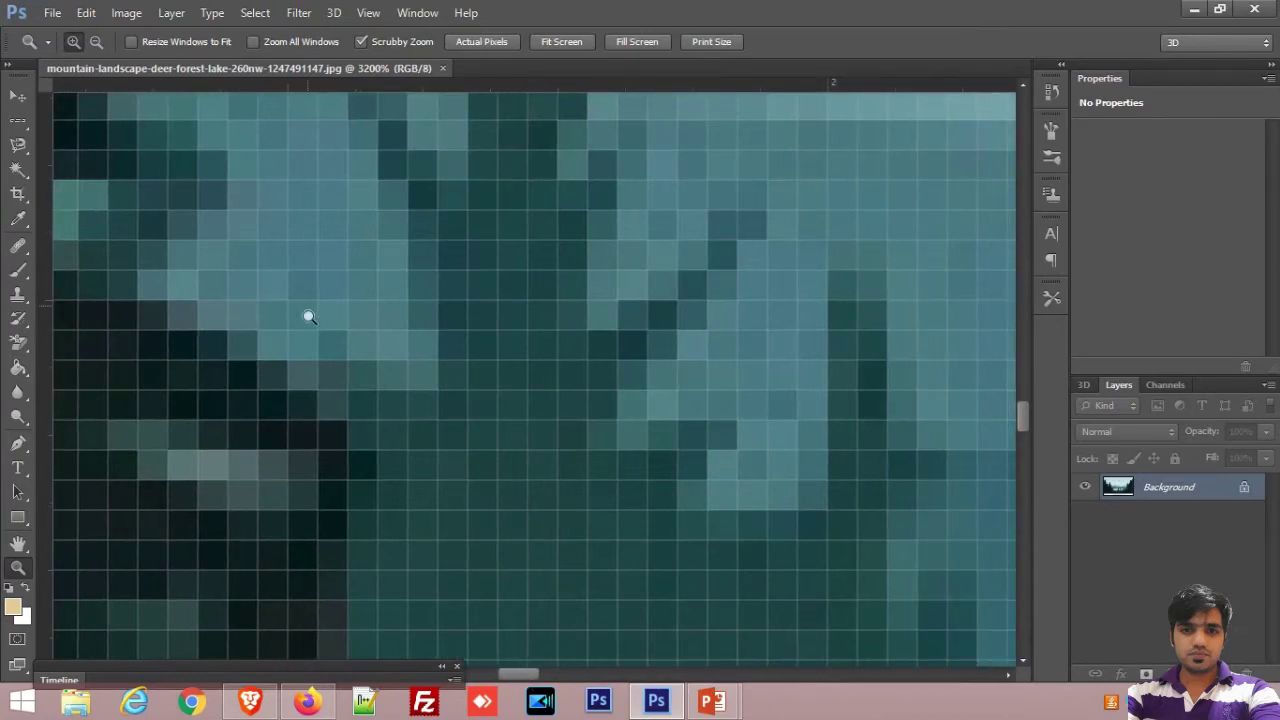
# Zoom out from 3200% to a small thumbnail, then back in to 300% on the sky and birds
pyautogui.click(95, 42)
pyautogui.click(521, 272)
pyautogui.moveTo(521, 272); pyautogui.dragTo(522, 272)
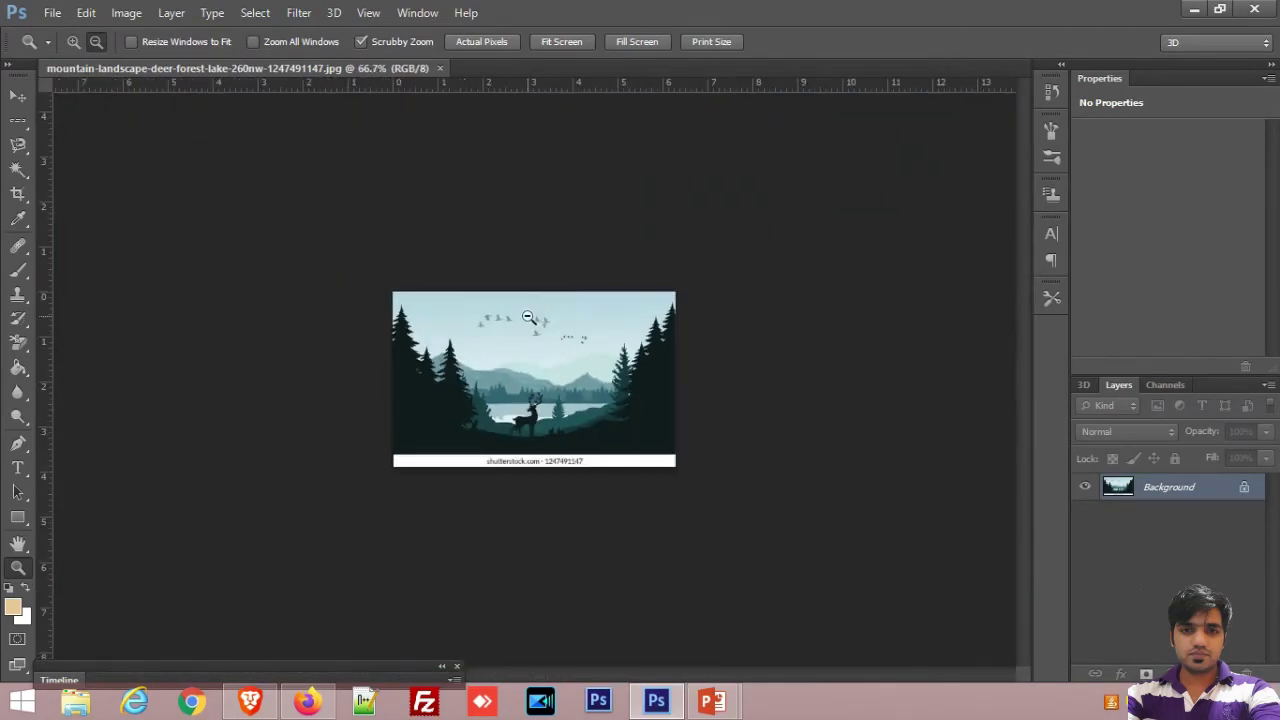
pyautogui.moveTo(522, 272); pyautogui.dragTo(532, 342)
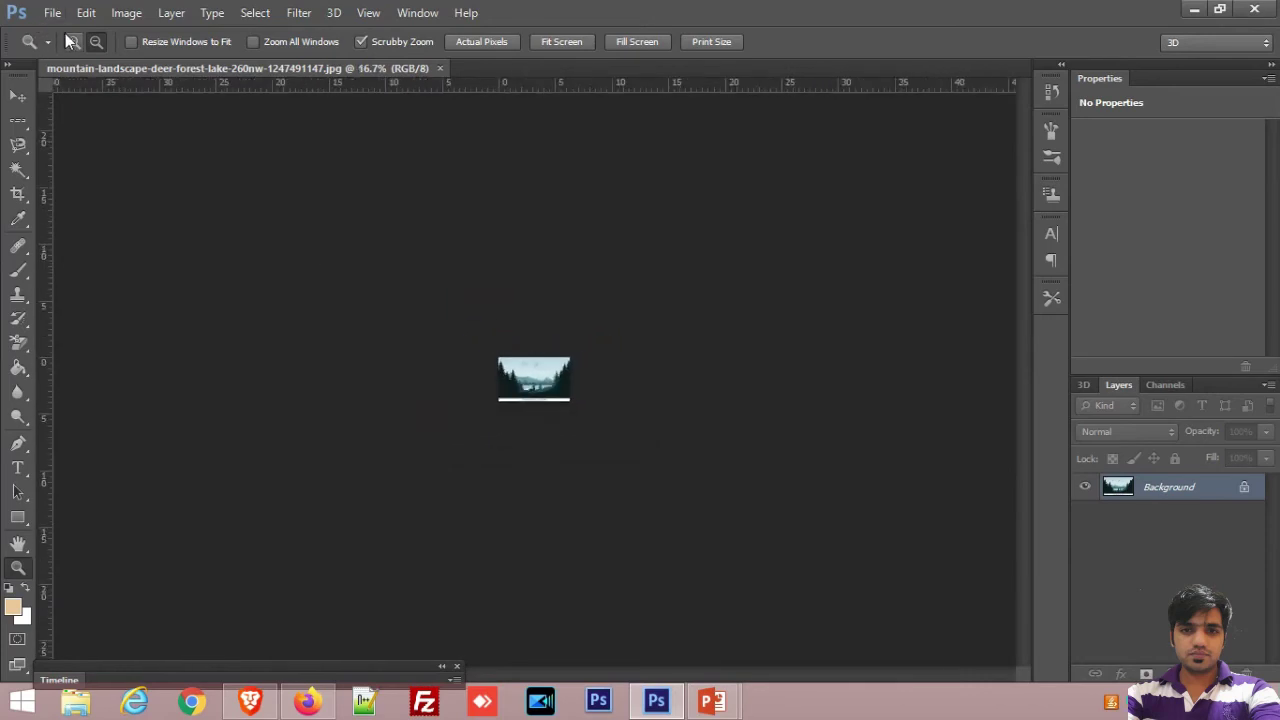
pyautogui.moveTo(555, 389); pyautogui.dragTo(554, 387)
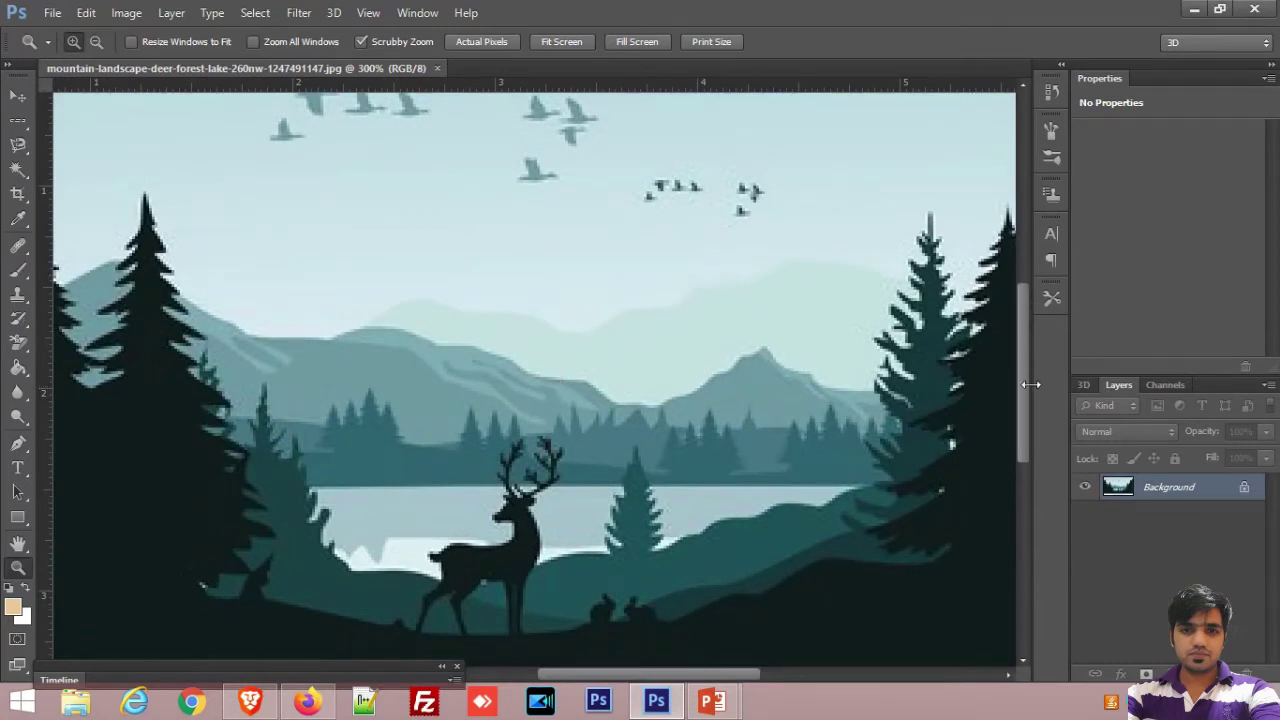
pyautogui.moveTo(1026, 393); pyautogui.dragTo(1029, 325)
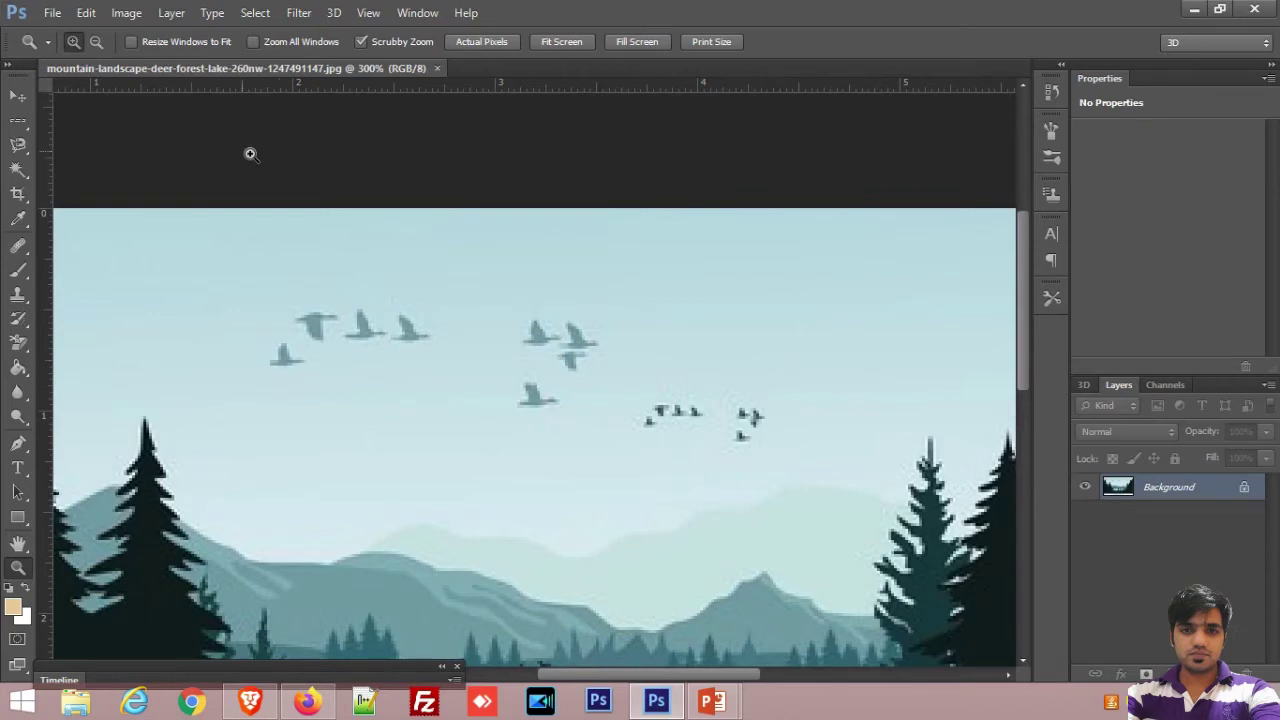
pyautogui.click(18, 96)
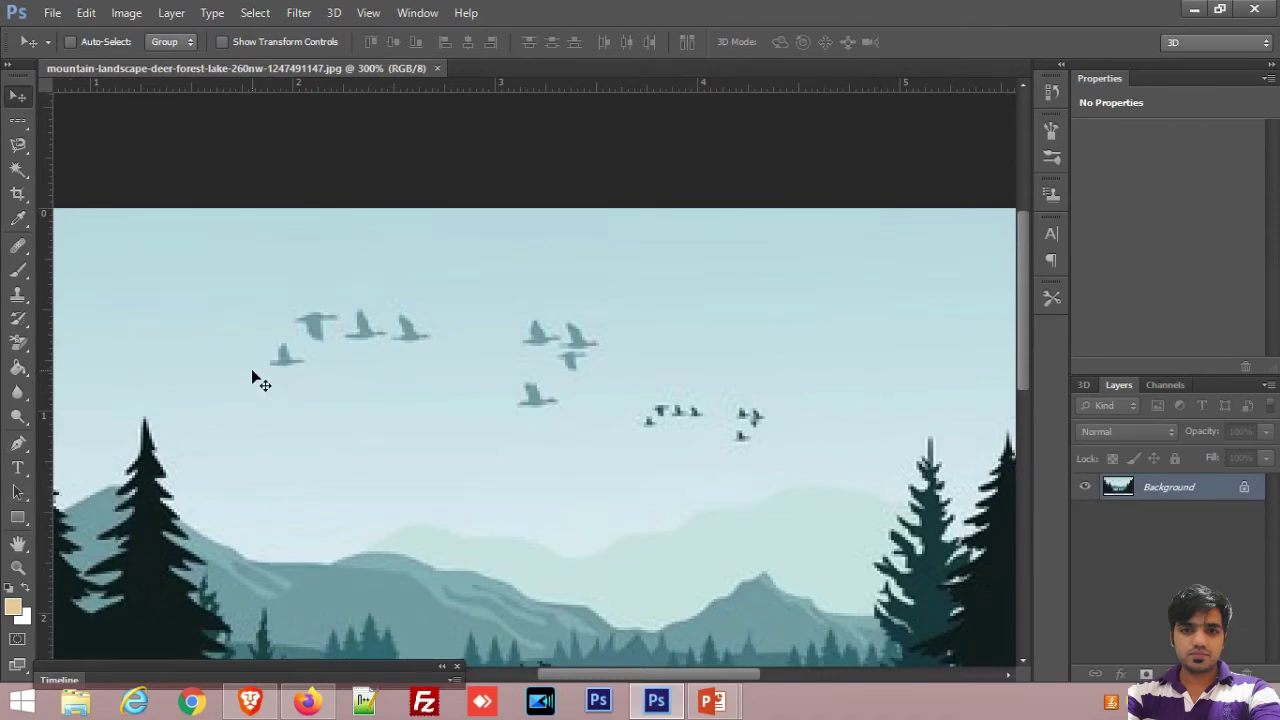
# Zoom out two steps to 100%, then switch to the Move tool with V
pyautogui.click(18, 567)
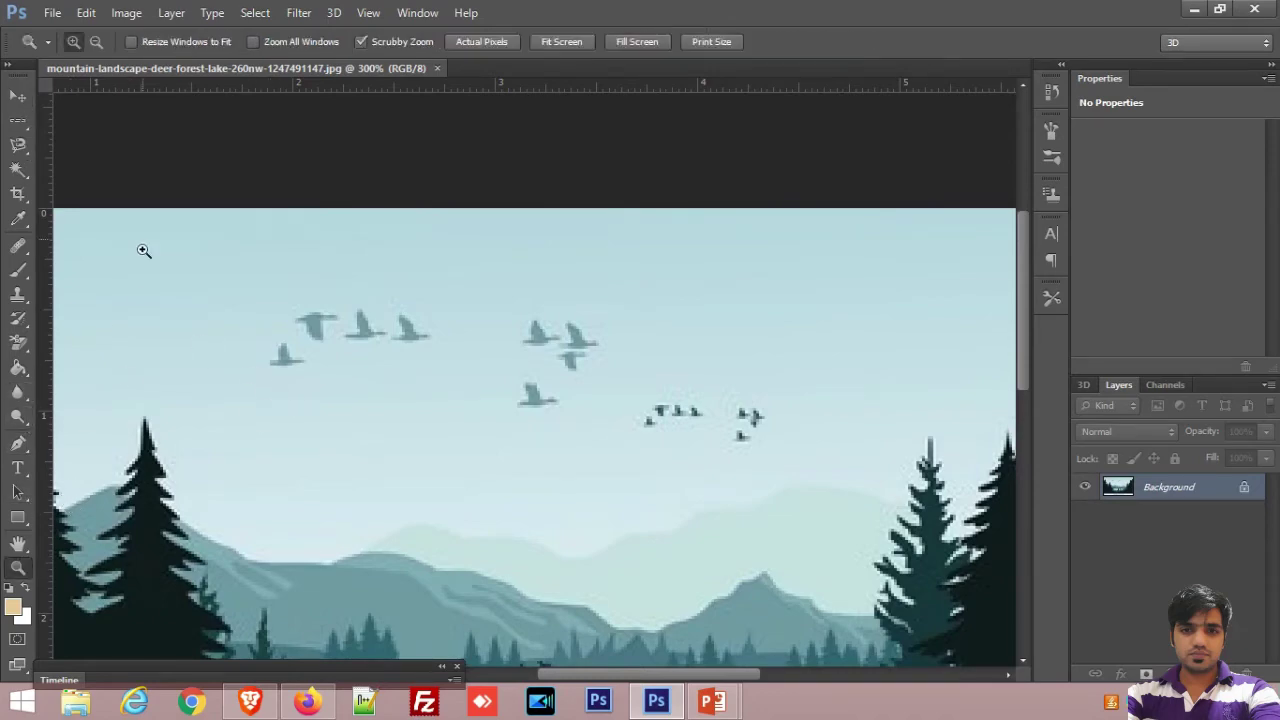
pyautogui.keyDown('alt'); pyautogui.click(478, 397); pyautogui.keyUp('alt')
pyautogui.keyDown('alt'); pyautogui.click(478, 397); pyautogui.keyUp('alt')
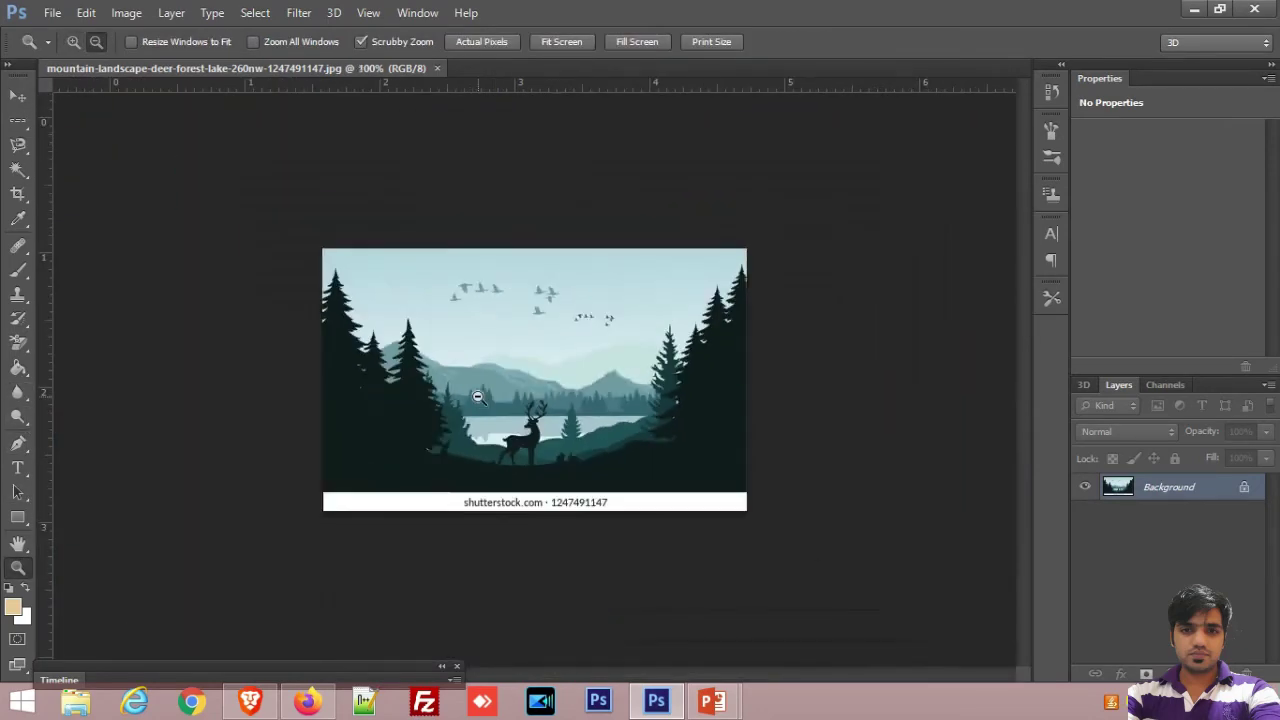
pyautogui.press('v')
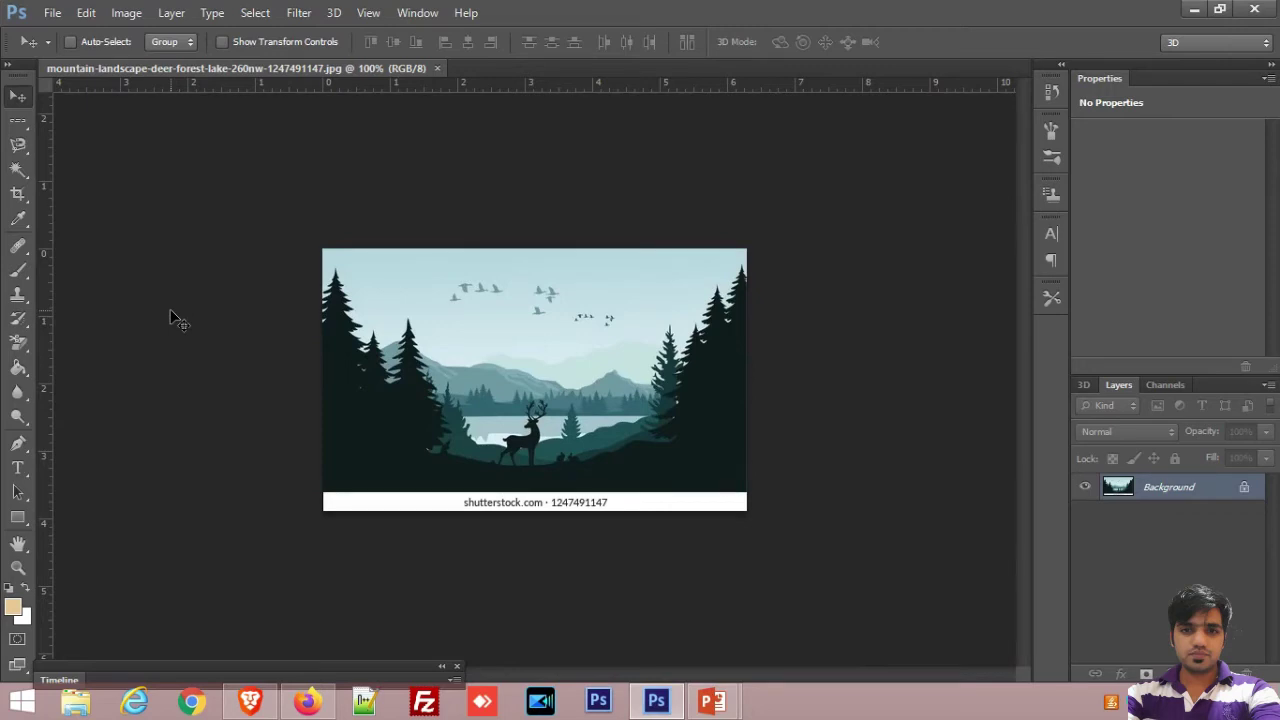
# Zoom in to 3200% with Ctrl++, then Alt+scroll down to 25%
pyautogui.hotkey('ctrl', '+')
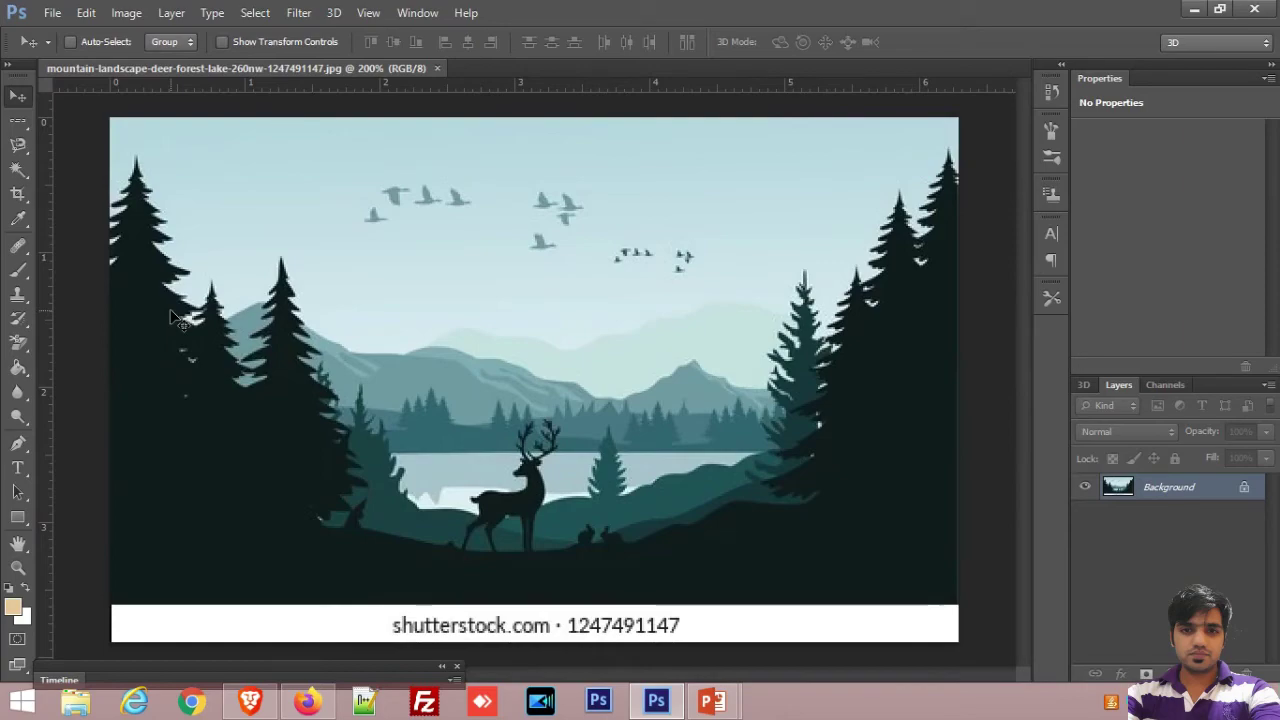
pyautogui.hotkey('ctrl', '+')
pyautogui.hotkey('ctrl', '+')
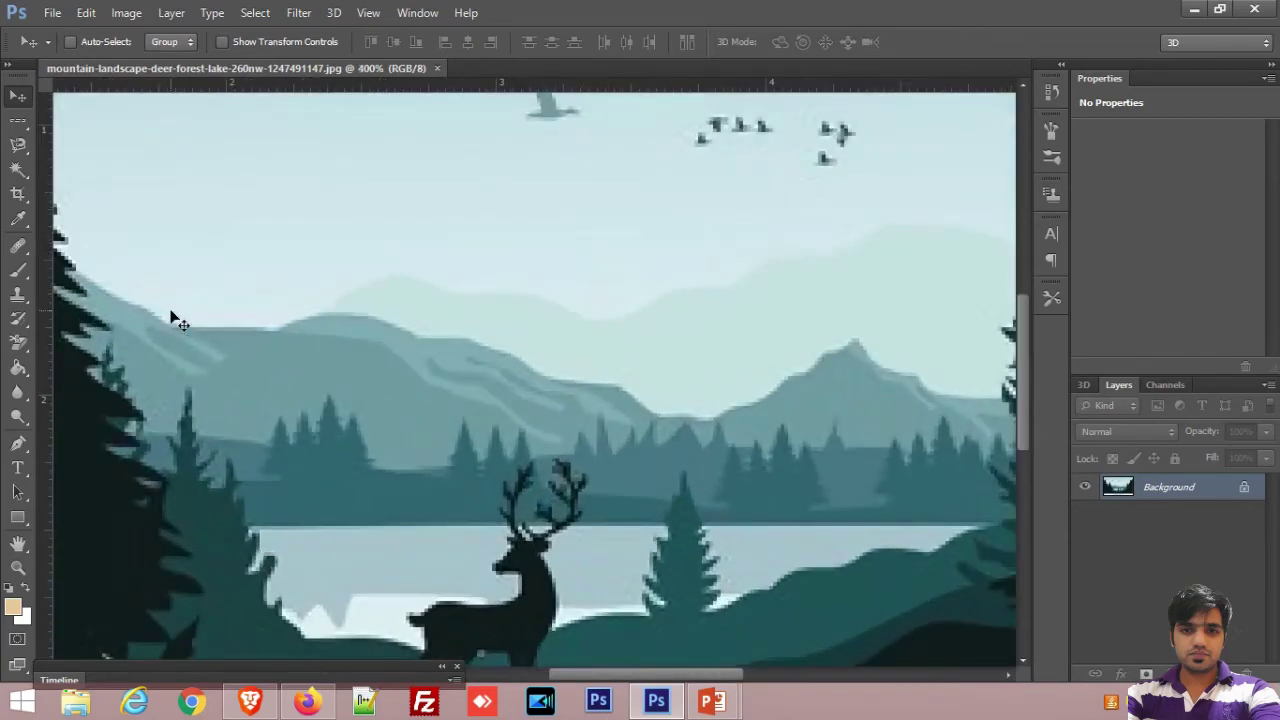
pyautogui.hotkey('ctrl', '+')
pyautogui.hotkey('ctrl', '+')
pyautogui.hotkey('ctrl', '+')
pyautogui.hotkey('ctrl', '+')
pyautogui.hotkey('ctrl', '+')
pyautogui.hotkey('ctrl', '+')
pyautogui.hotkey('ctrl', '+')
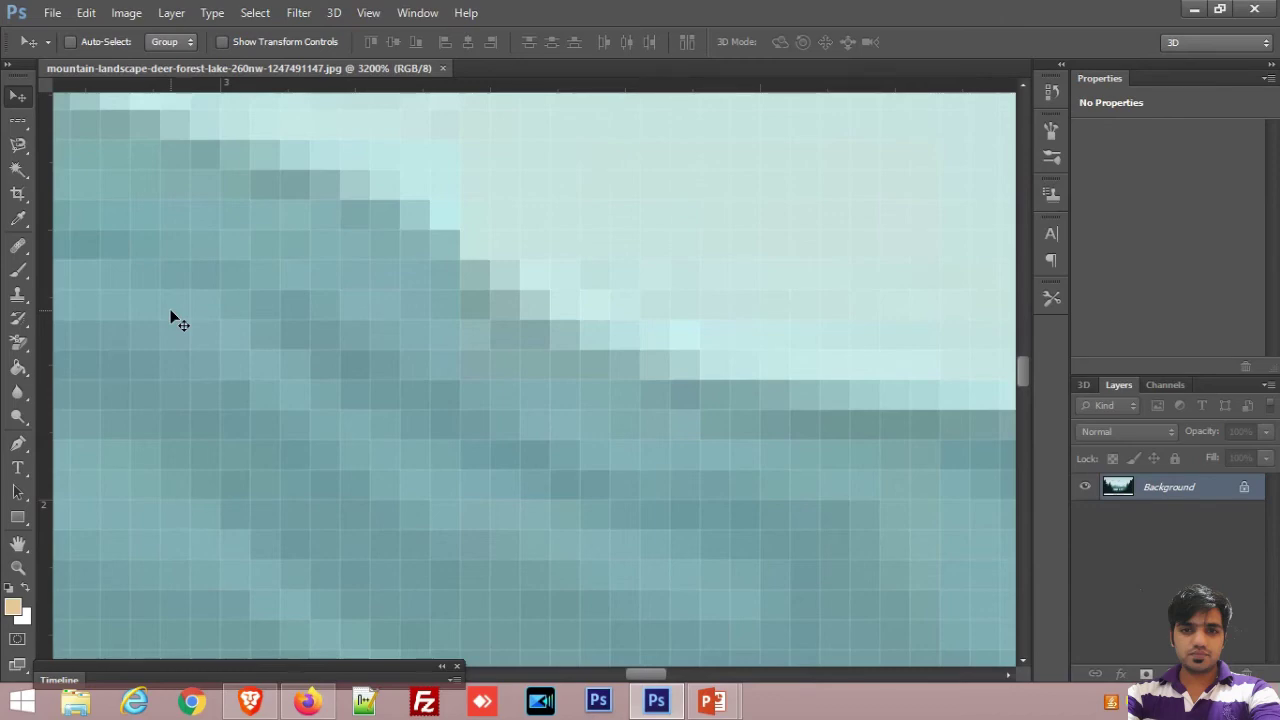
pyautogui.scroll(-2, 175, 318)
pyautogui.scroll(-1, 175, 318)
pyautogui.scroll(-1, 175, 318)
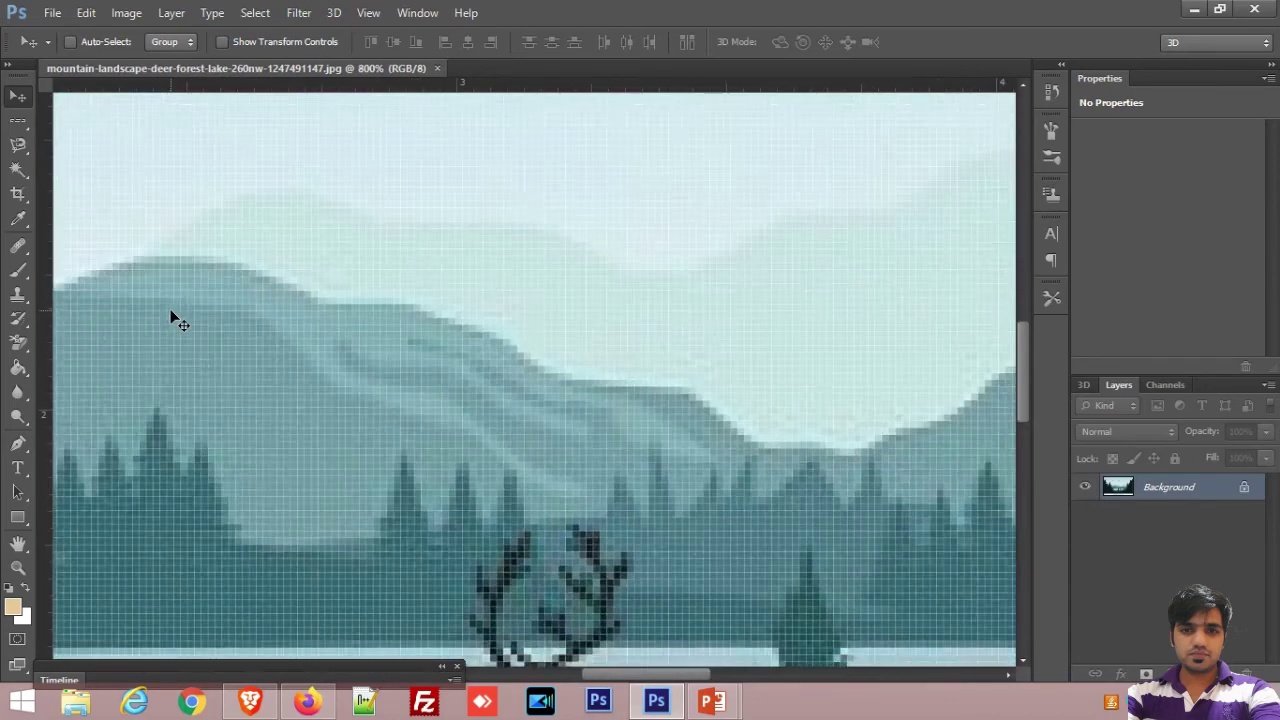
pyautogui.scroll(-1, 175, 318)
pyautogui.scroll(-2, 175, 318)
pyautogui.scroll(-2, 175, 318)
pyautogui.scroll(-2, 175, 318)
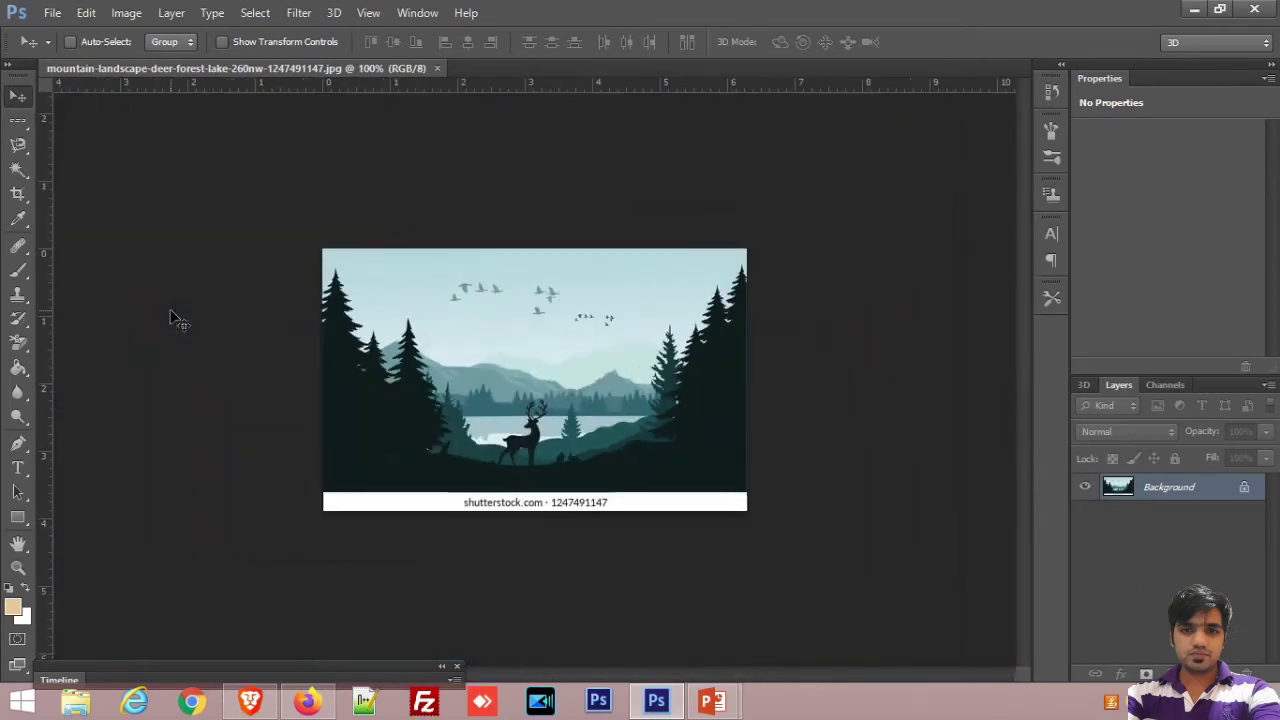
pyautogui.scroll(-1, 175, 318)
pyautogui.scroll(-1, 175, 318)
pyautogui.scroll(-2, 175, 318)
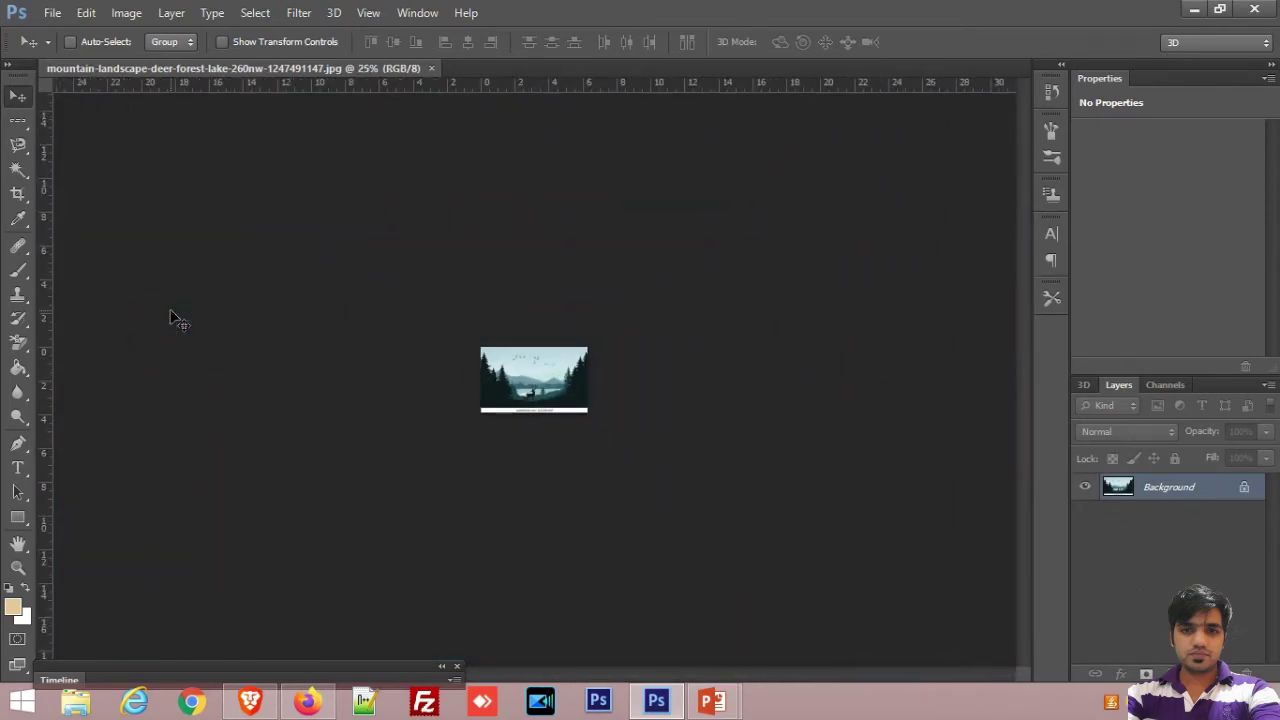
# Alt+scroll up to settle the view at 200%
pyautogui.scroll(1, 172, 316)
pyautogui.scroll(2, 172, 316)
pyautogui.scroll(1, 172, 316)
pyautogui.scroll(1, 172, 316)
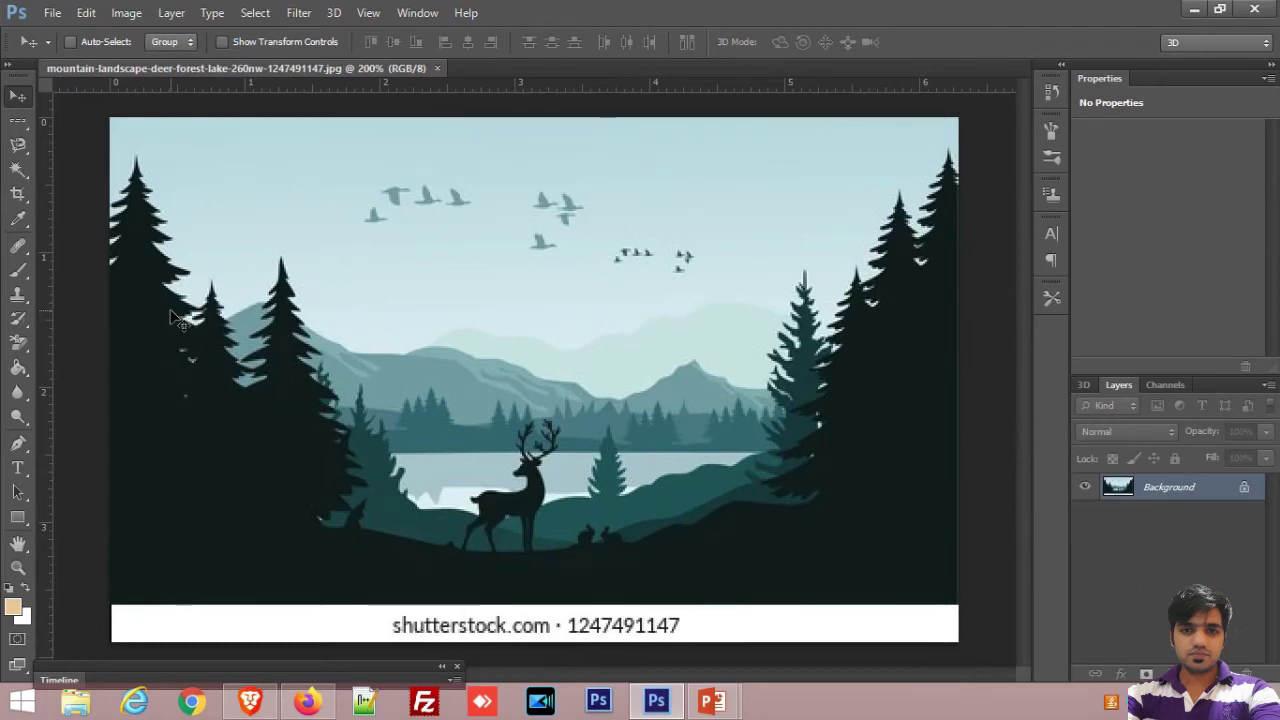
pyautogui.click(19, 568)
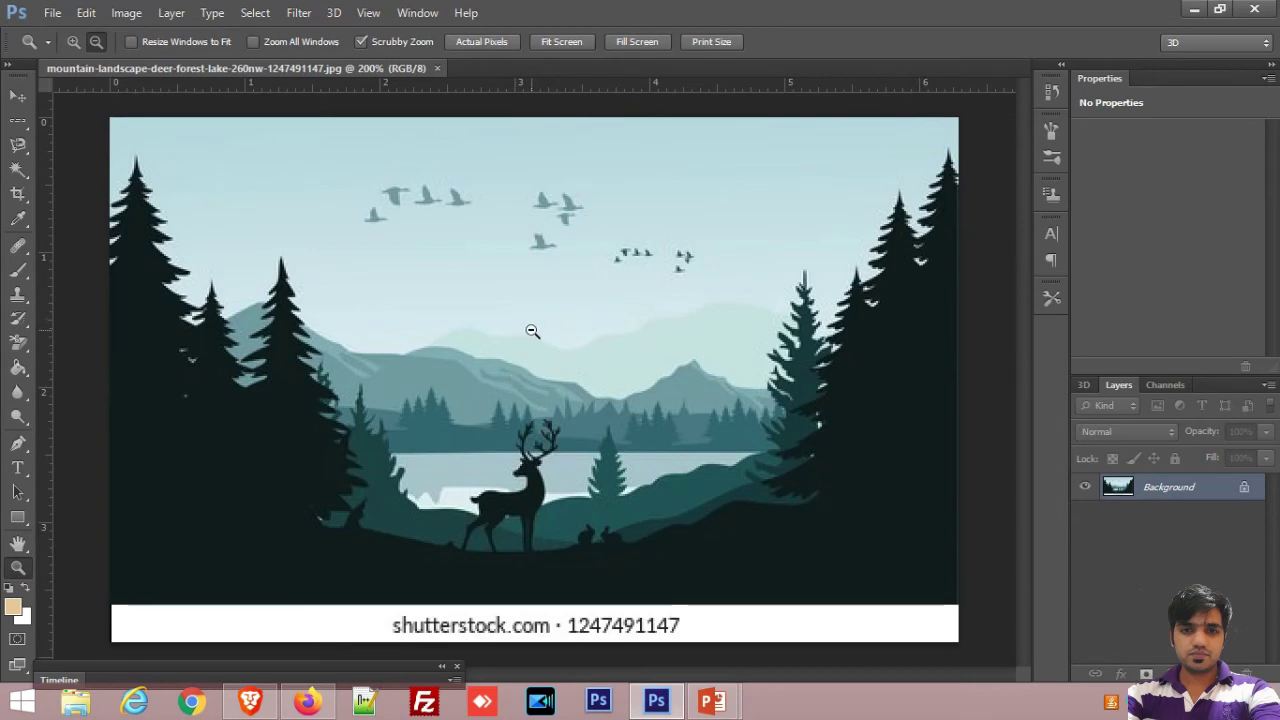
# Zoom the landscape out two steps to 66.7%, then set the Zoom tool to zoom in
pyautogui.click(532, 331)
pyautogui.click(532, 331)
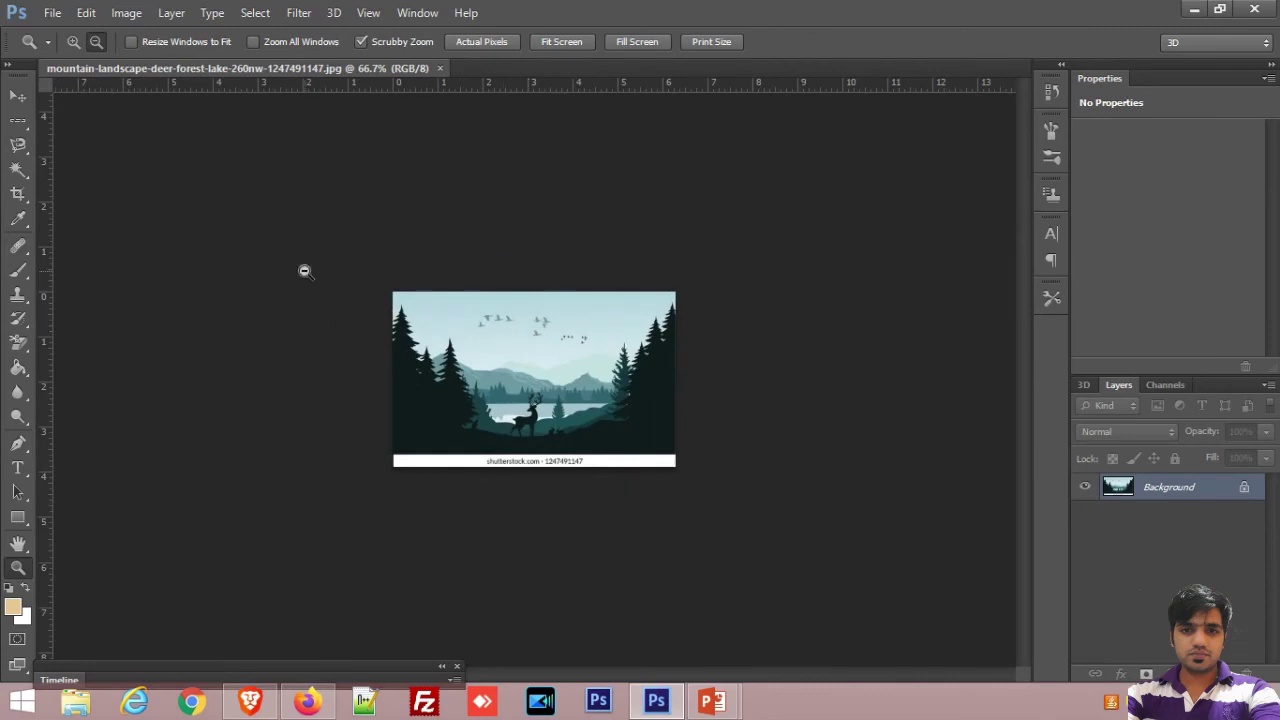
pyautogui.click(71, 43)
# Zoom in on the flock of birds in stages up to 500%
pyautogui.moveTo(472, 318); pyautogui.dragTo(477, 318)
pyautogui.click(476, 318)
pyautogui.click(484, 325)
pyautogui.click(364, 195)
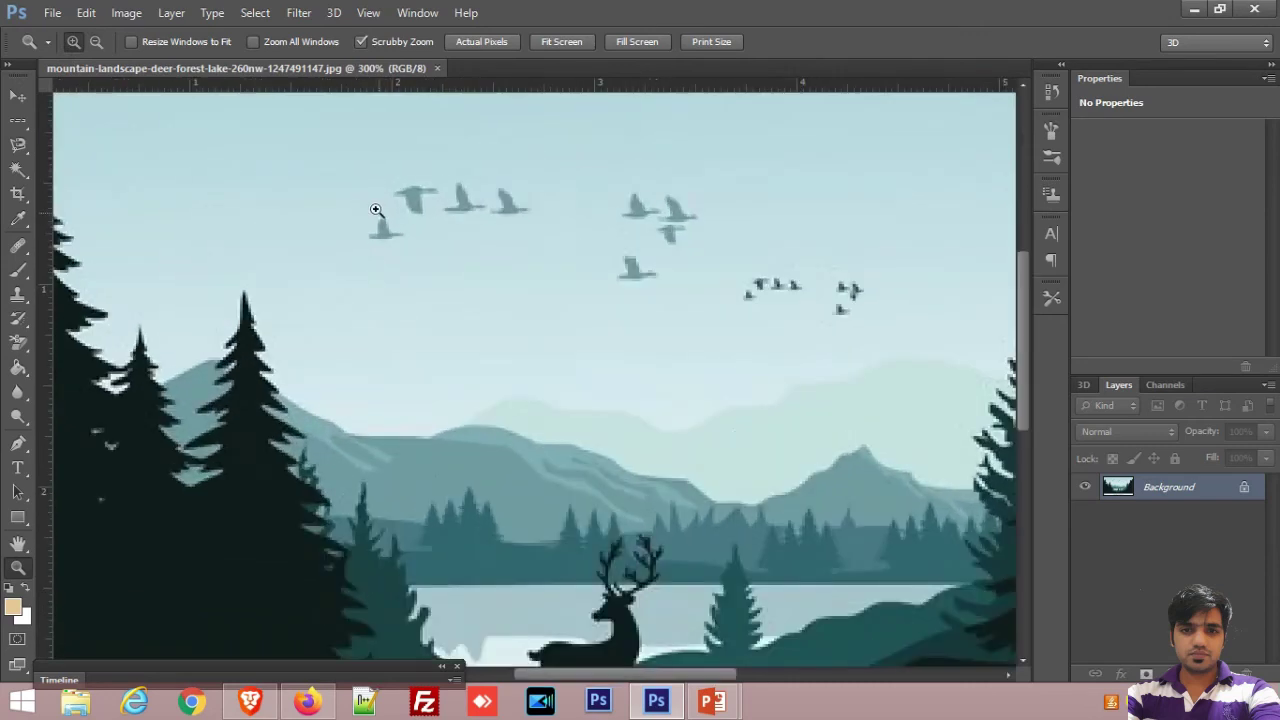
pyautogui.click(400, 185)
pyautogui.click(415, 182)
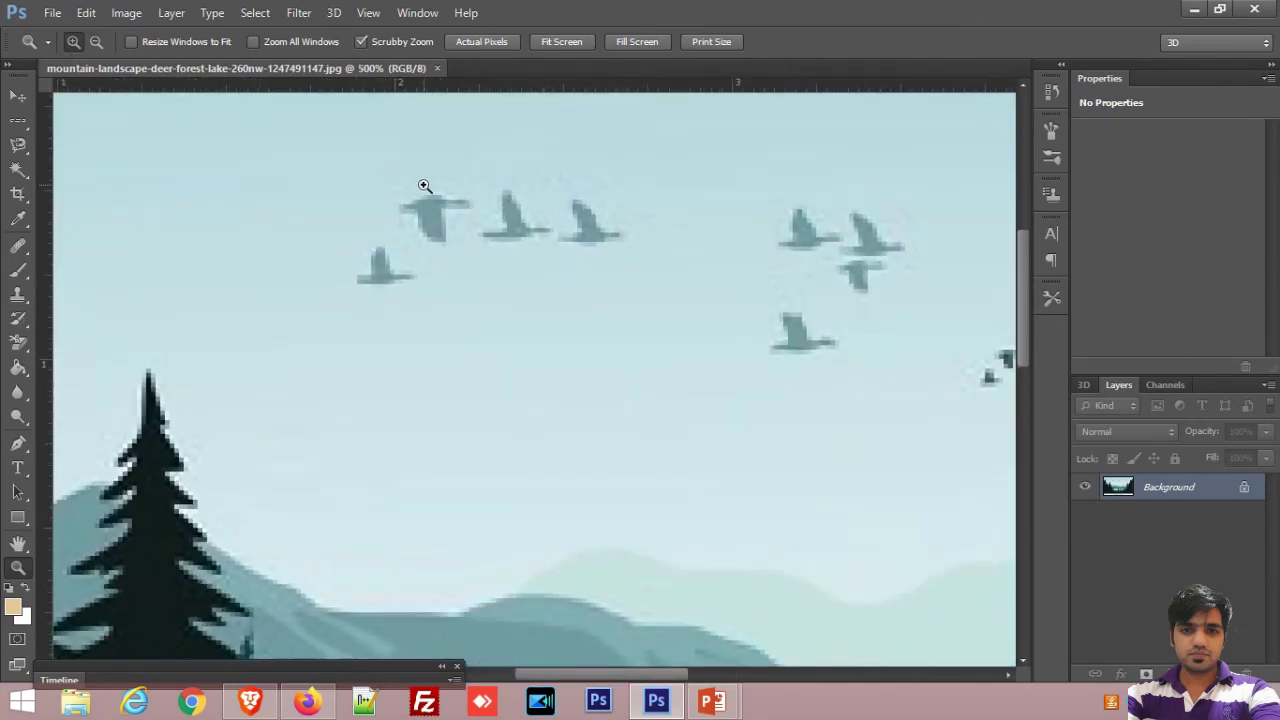
pyautogui.click(18, 194)
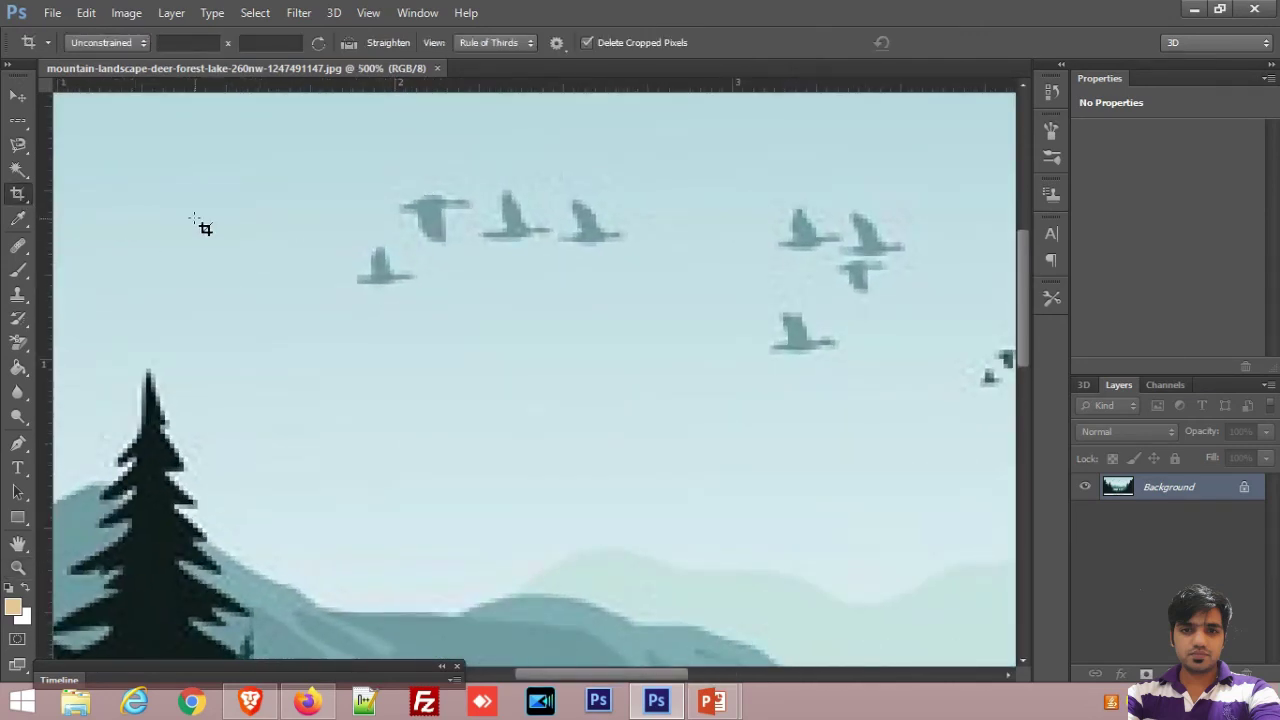
pyautogui.moveTo(348, 148)
pyautogui.mouseDown()
pyautogui.moveTo(474, 245)
pyautogui.moveTo(636, 320)
pyautogui.mouseUp()
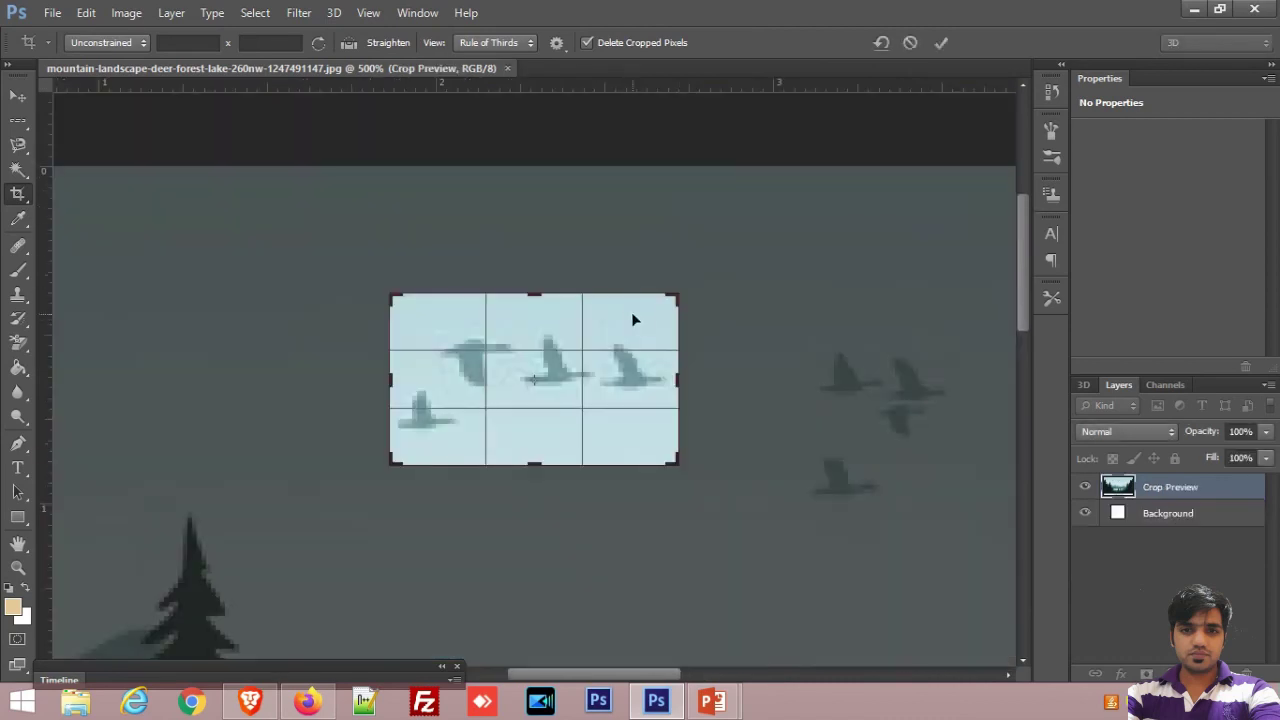
pyautogui.click(911, 44)
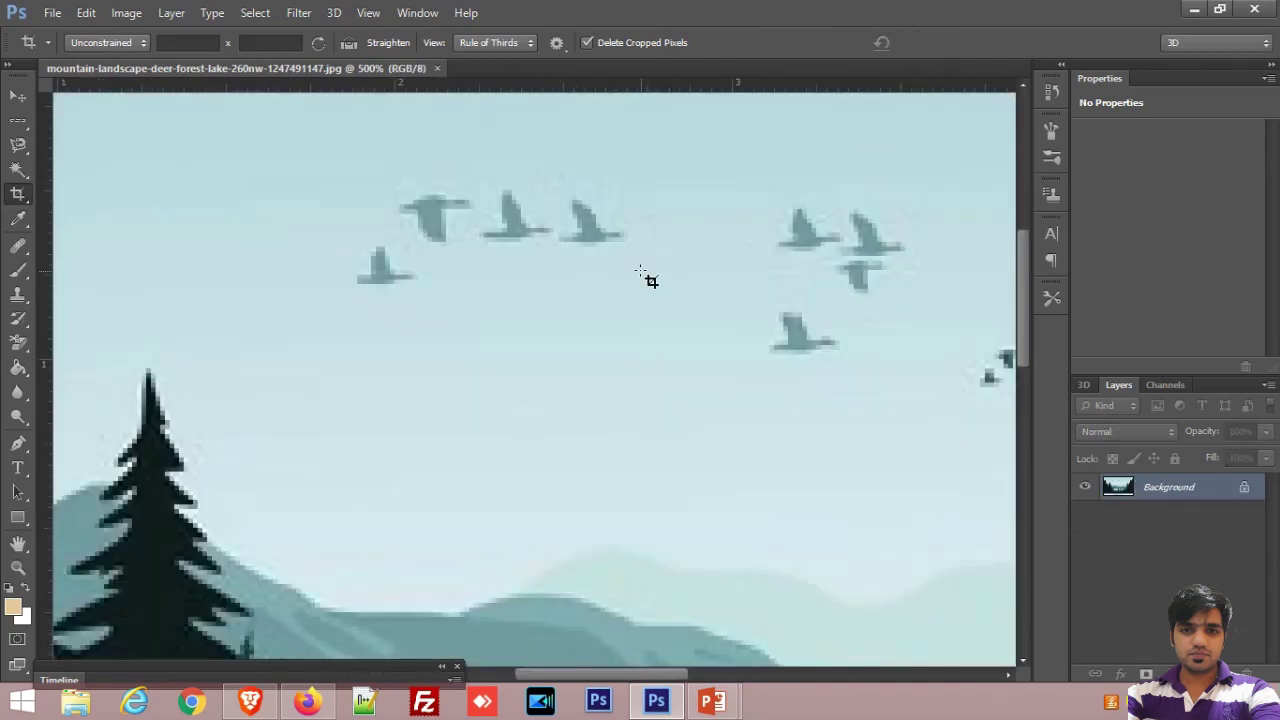